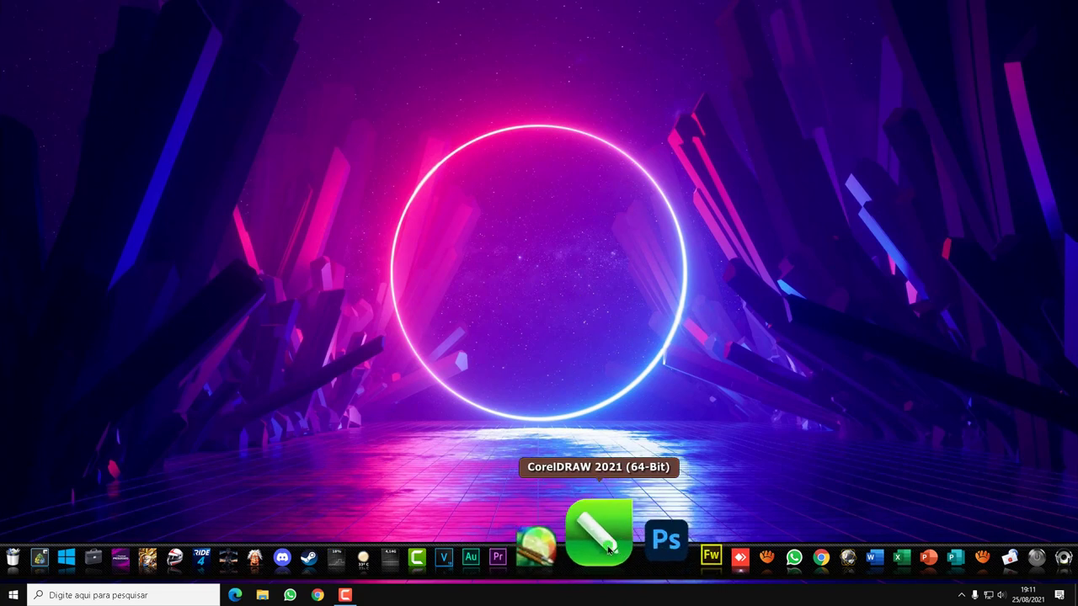
- Launch CorelDRAW 2021 and create a new A4 portrait document of 210 × 297 mm in CMYK at 300 dpi
{"action": "left_click", "coordinate": [599, 538]}
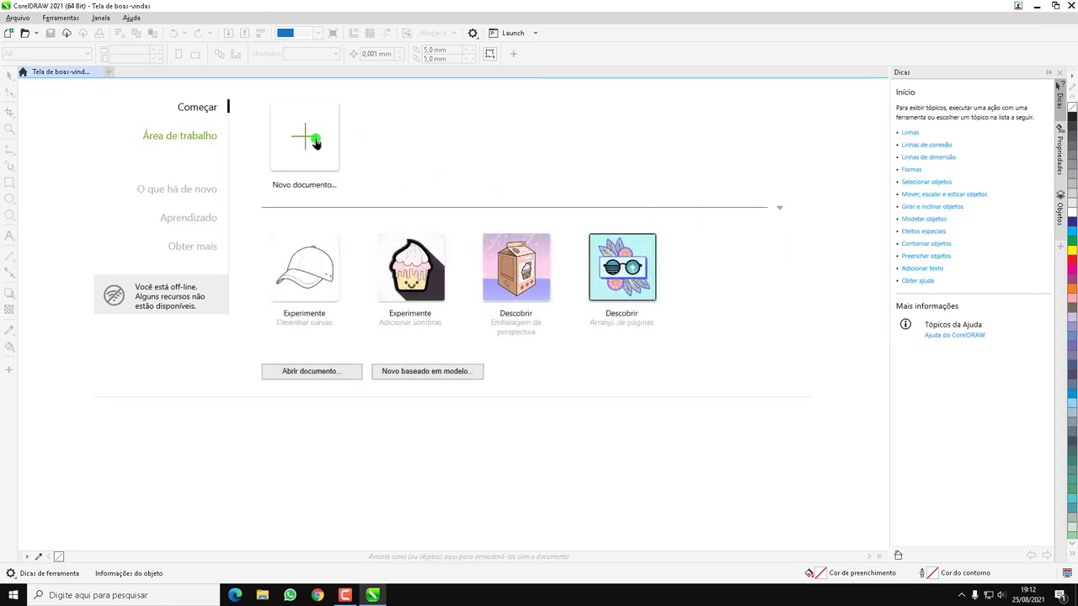
{"action": "left_click", "coordinate": [315, 143]}
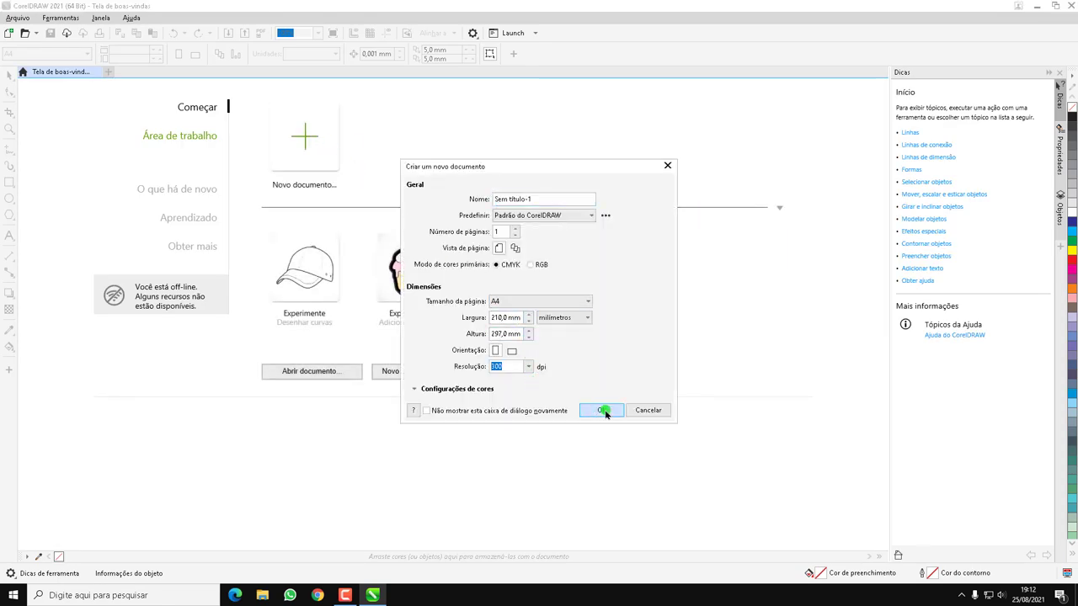
{"action": "left_click", "coordinate": [604, 411]}
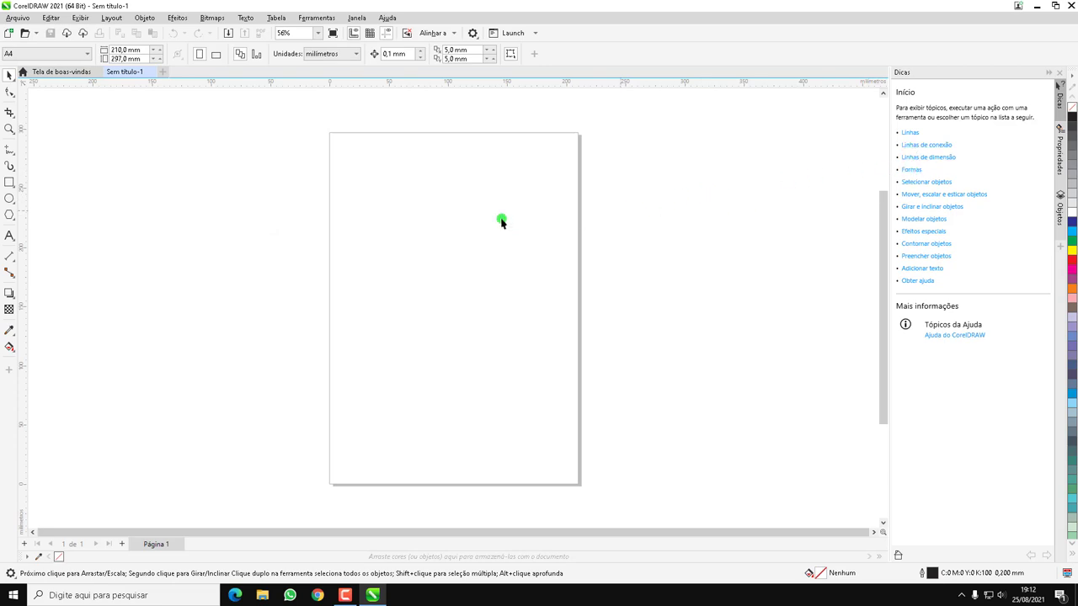
- Draw a rectangle about 66 × 46 mm in the upper part of the page and fill it with dark blue
{"action": "left_click", "coordinate": [9, 182]}
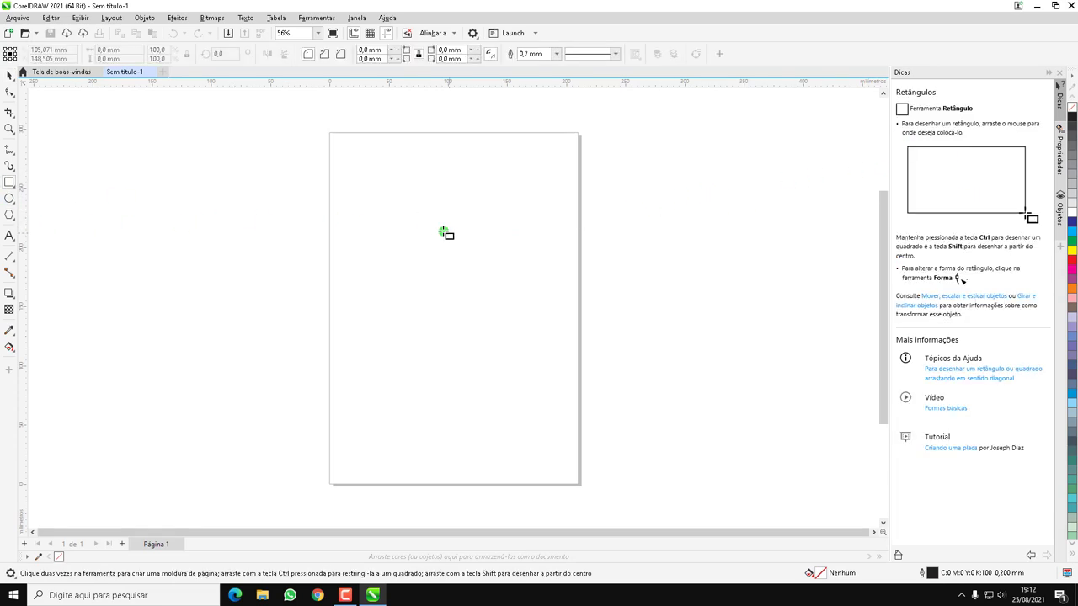
{"action": "left_click_drag", "start_coordinate": [404, 212], "coordinate": [483, 267]}
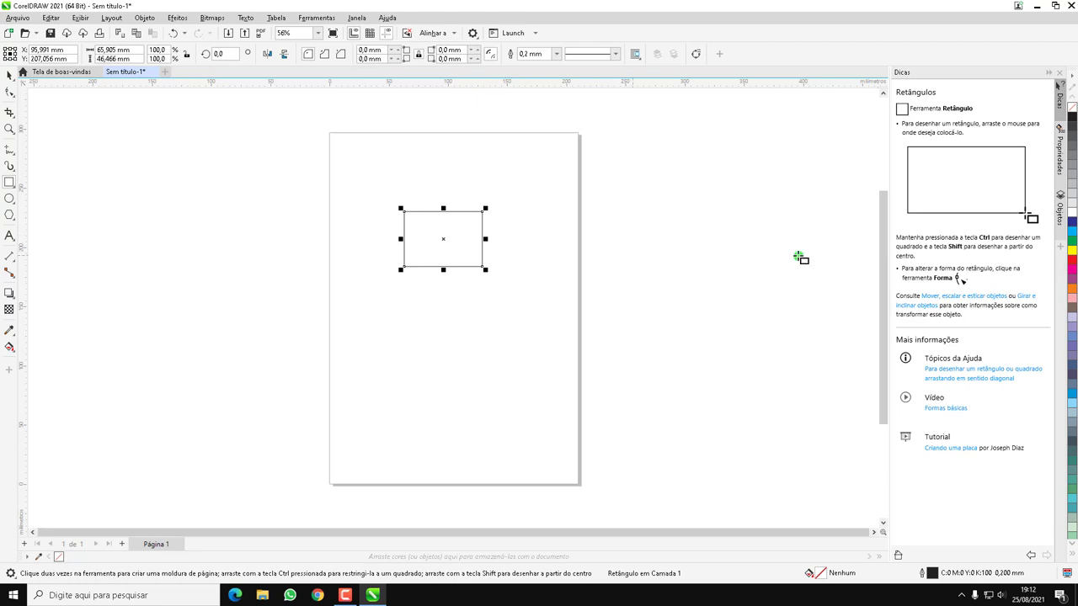
{"action": "left_click", "coordinate": [1071, 220]}
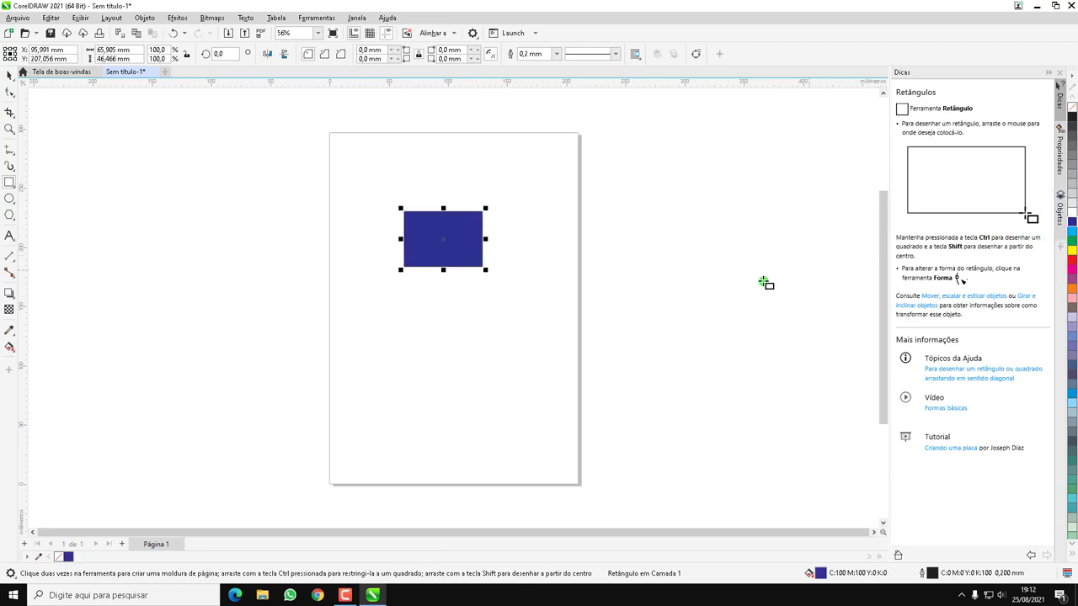
{"action": "left_click", "coordinate": [6, 199]}
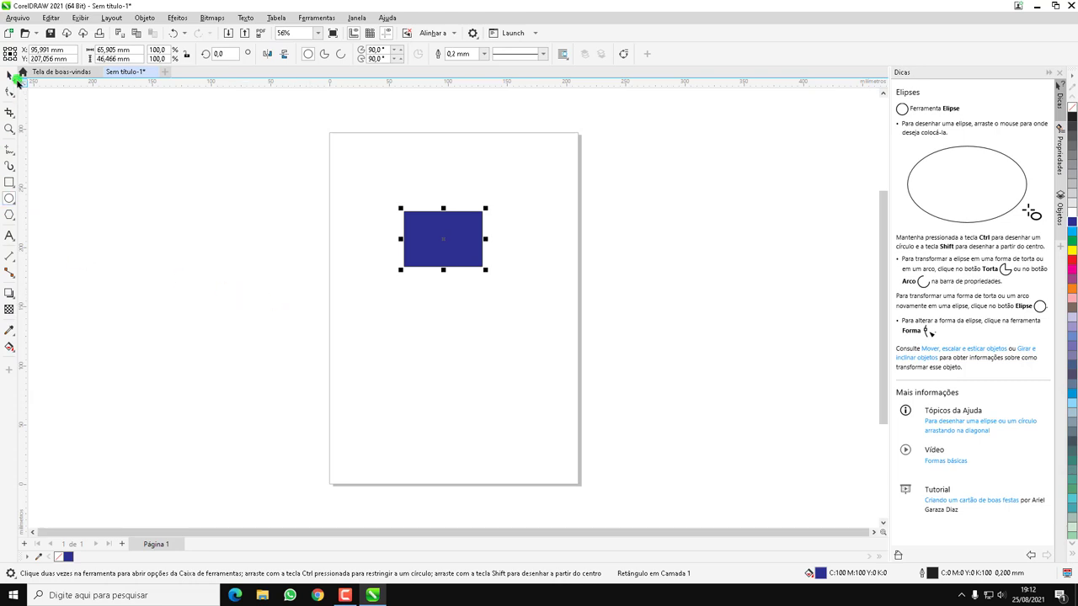
{"action": "left_click", "coordinate": [16, 78]}
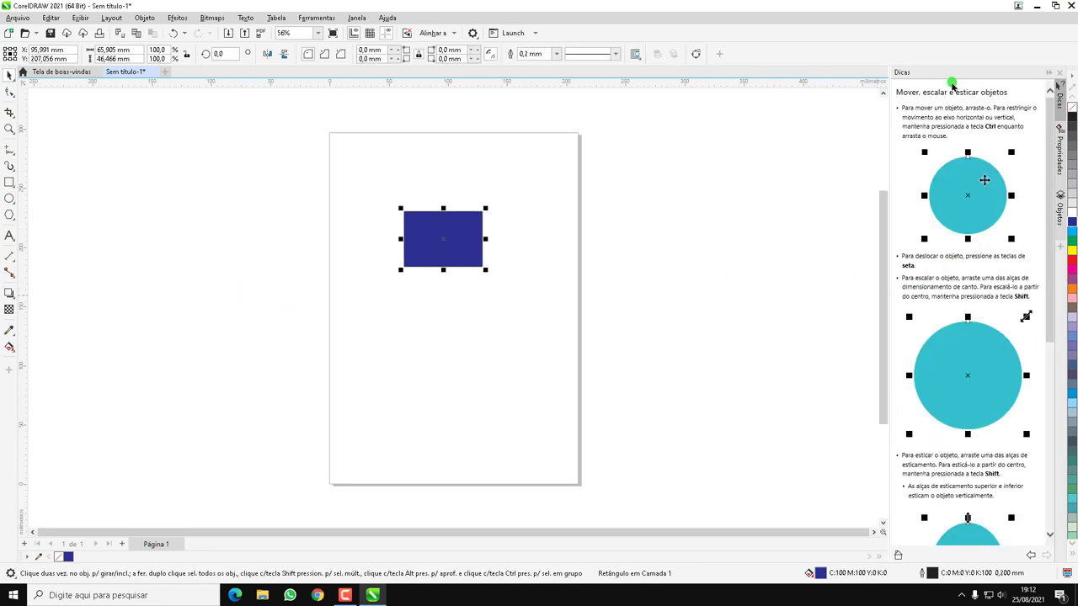
- Open the Objects docker and examine the options for layer Camada 1, including renaming and locking
{"action": "left_click", "coordinate": [1059, 159]}
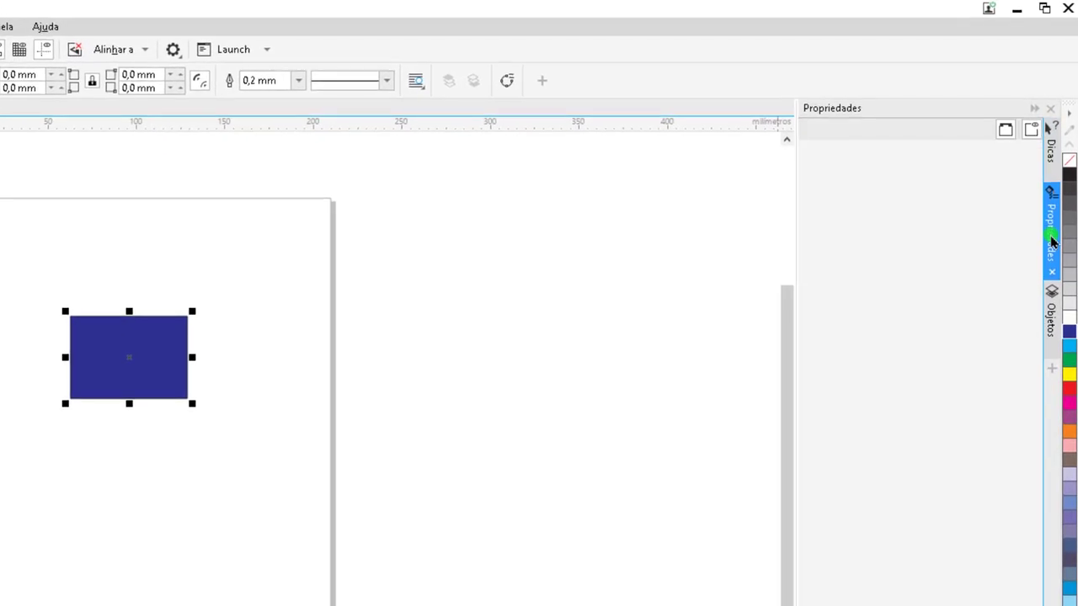
{"action": "left_click", "coordinate": [1053, 312]}
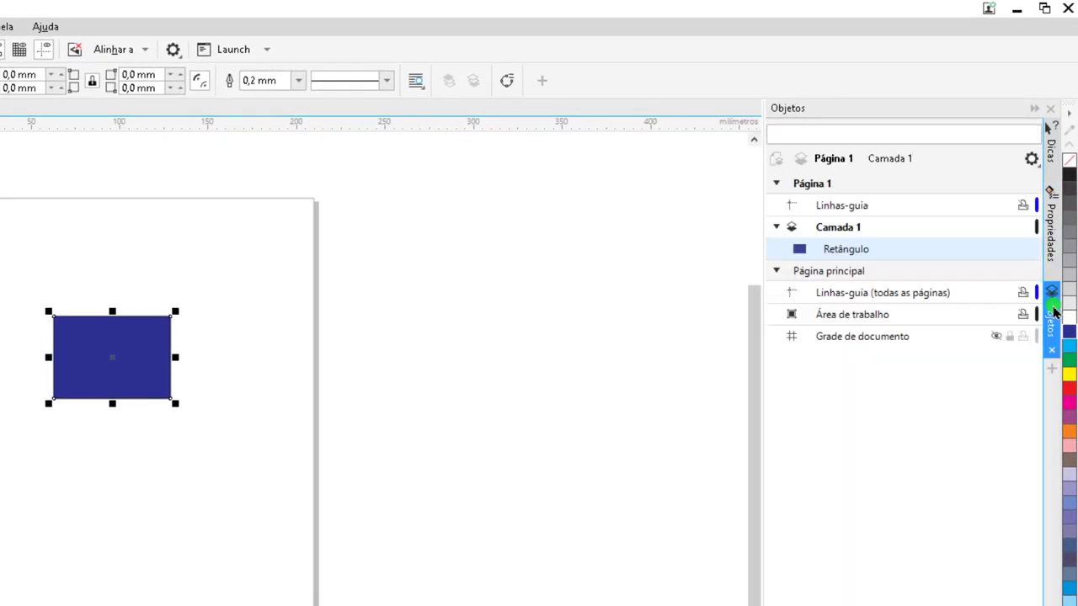
{"action": "right_click", "coordinate": [850, 233]}
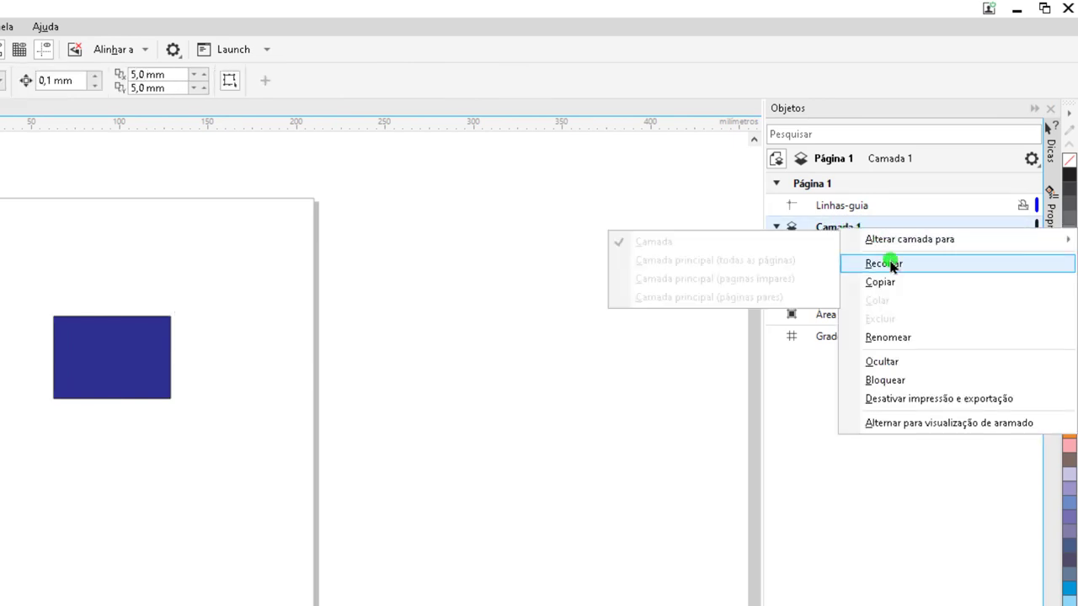
{"action": "left_click", "coordinate": [914, 337]}
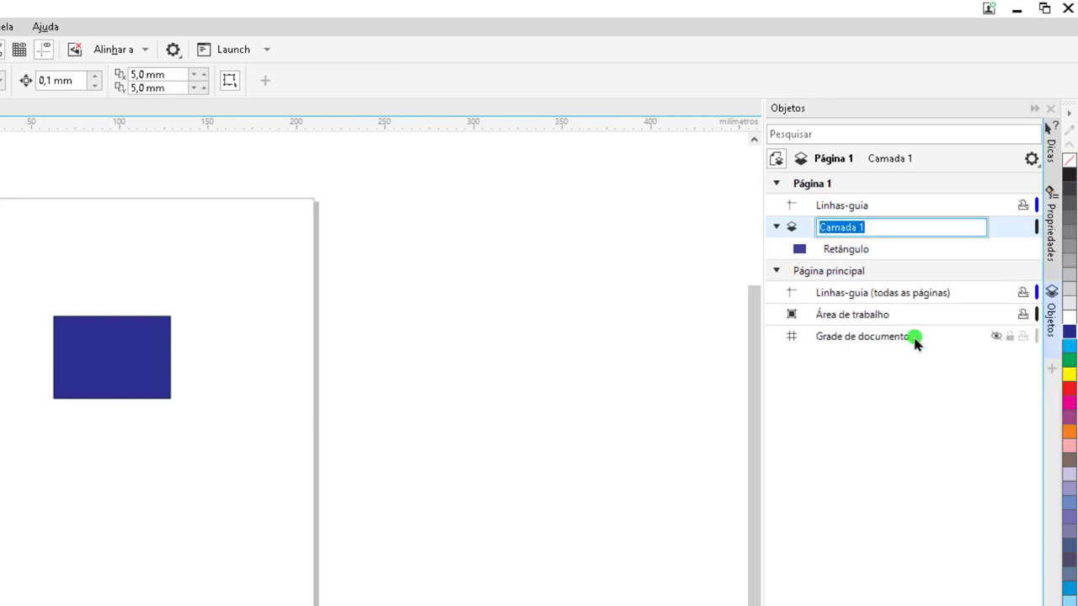
{"action": "left_click", "coordinate": [927, 231]}
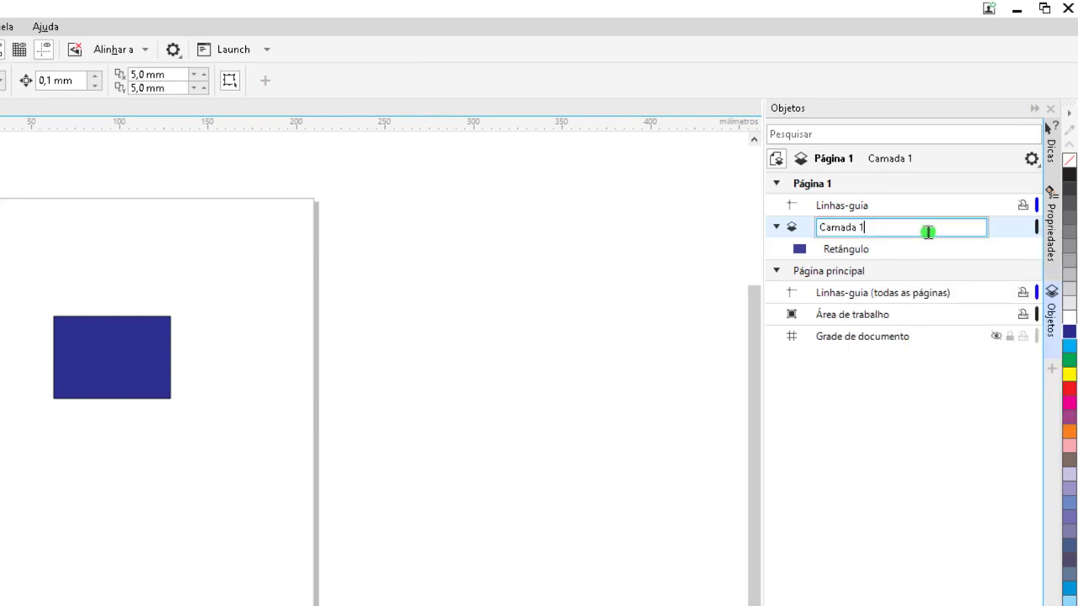
{"action": "left_click_drag", "start_coordinate": [927, 233], "coordinate": [792, 228]}
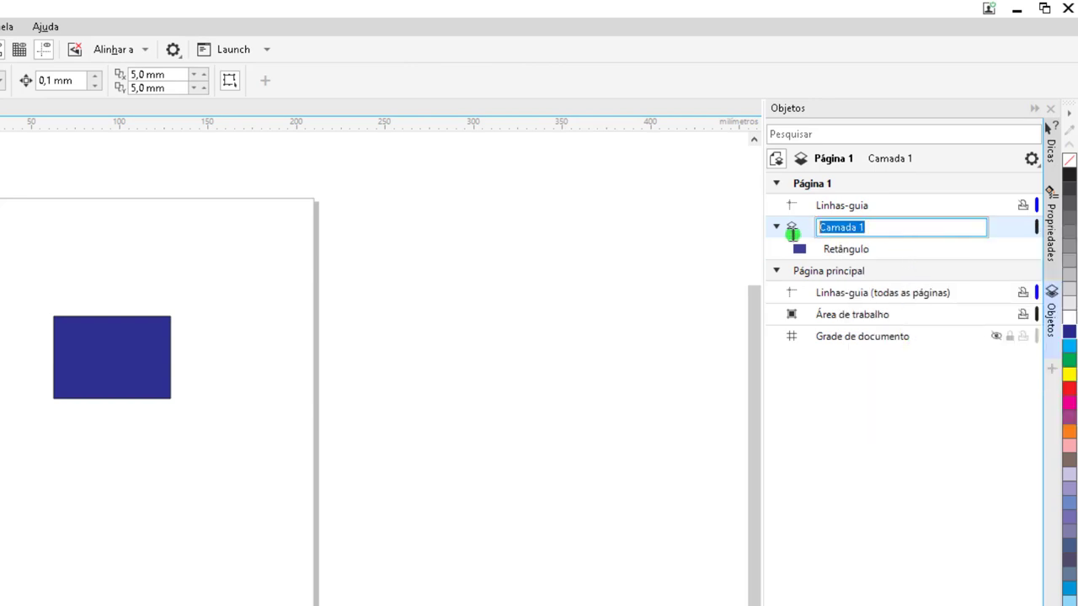
{"action": "left_click", "coordinate": [845, 239]}
{"action": "right_click", "coordinate": [847, 229]}
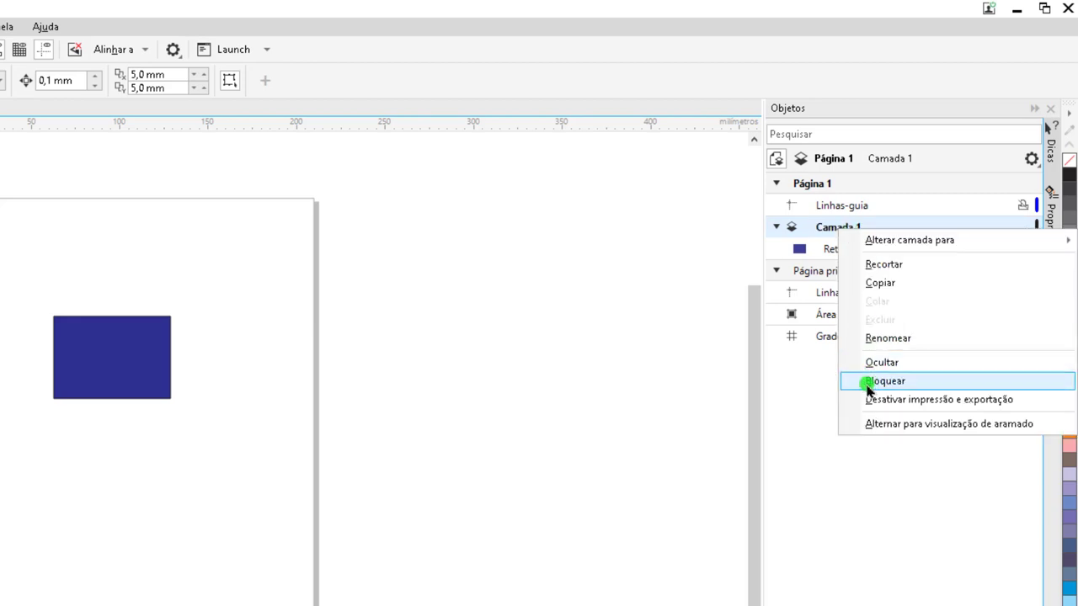
{"action": "left_click", "coordinate": [795, 385]}
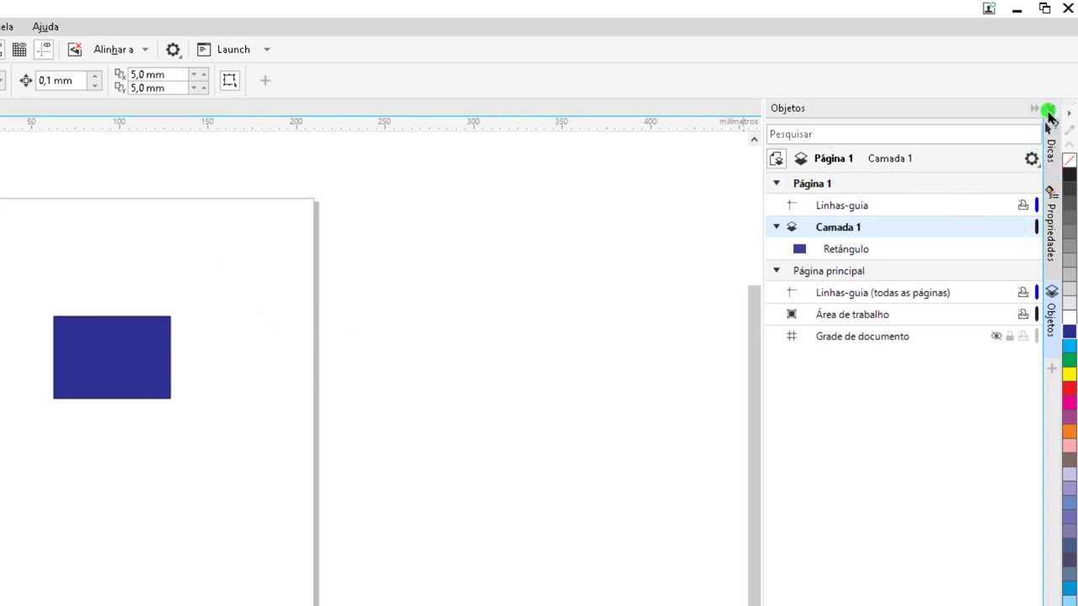
- Close the docker area and show the Objects docker again
{"action": "left_click", "coordinate": [1050, 110]}
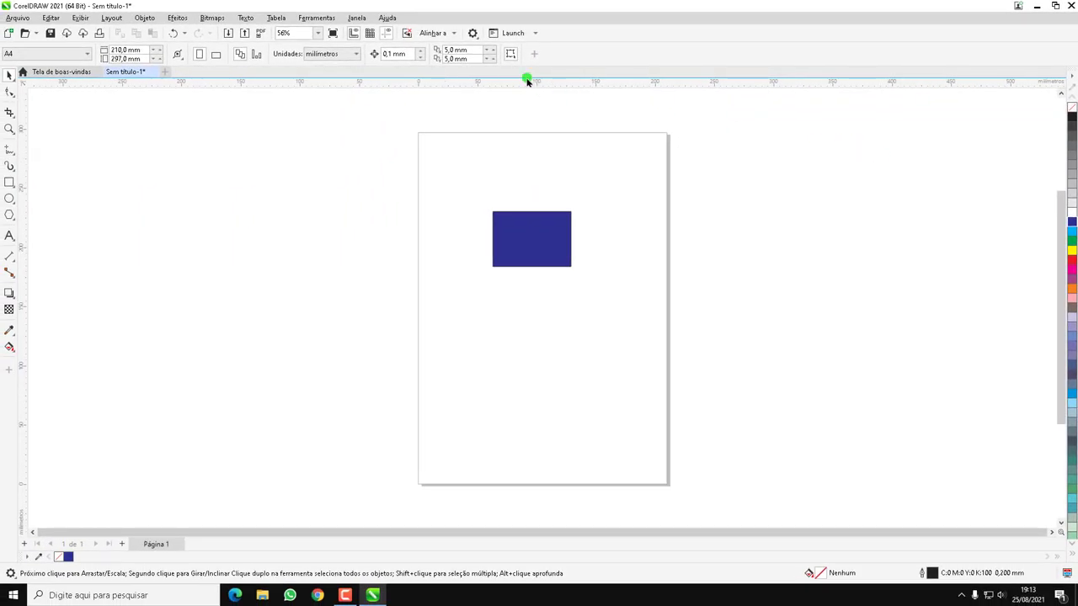
{"action": "left_click", "coordinate": [362, 18]}
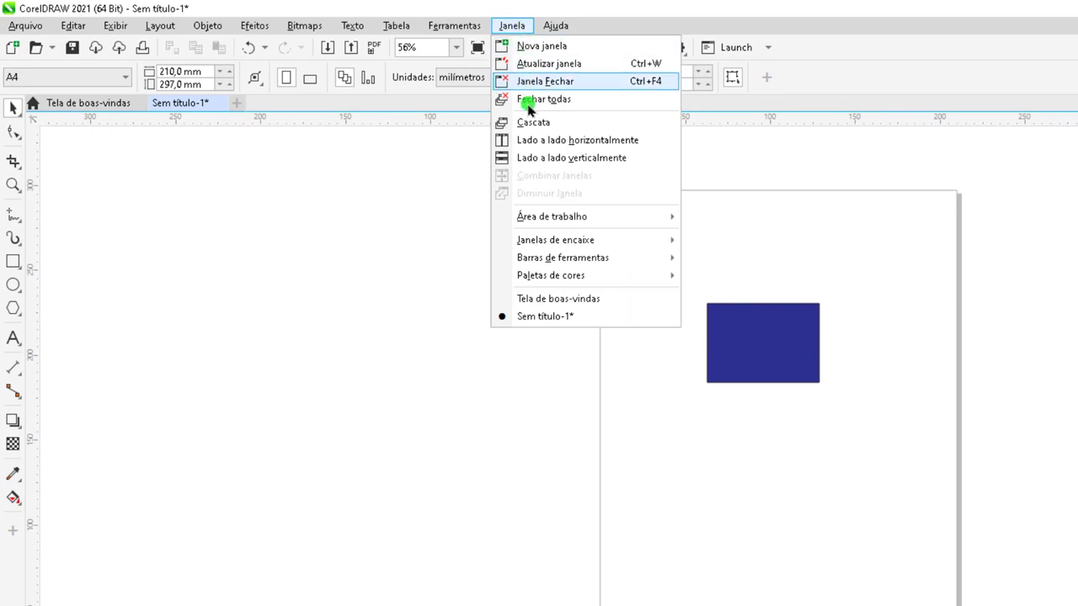
{"action": "mouse_move", "coordinate": [590, 240]}
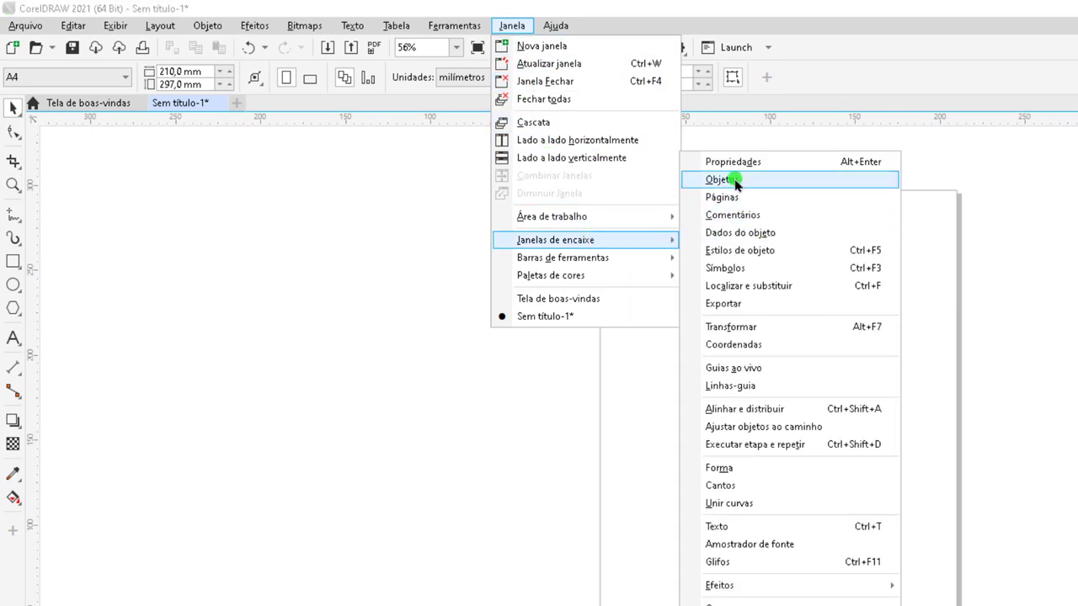
{"action": "left_click", "coordinate": [729, 179]}
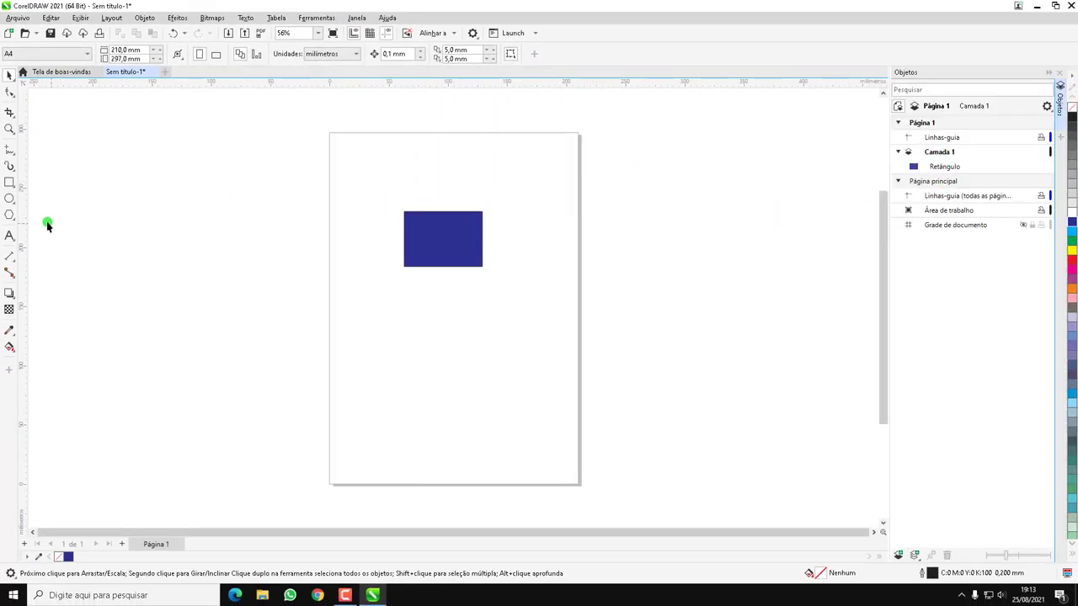
- Draw a yellow-filled ellipse about 80 × 74 mm and place it overlapping the blue rectangle's lower-left corner
{"action": "left_click_drag", "start_coordinate": [13, 199], "coordinate": [53, 202]}
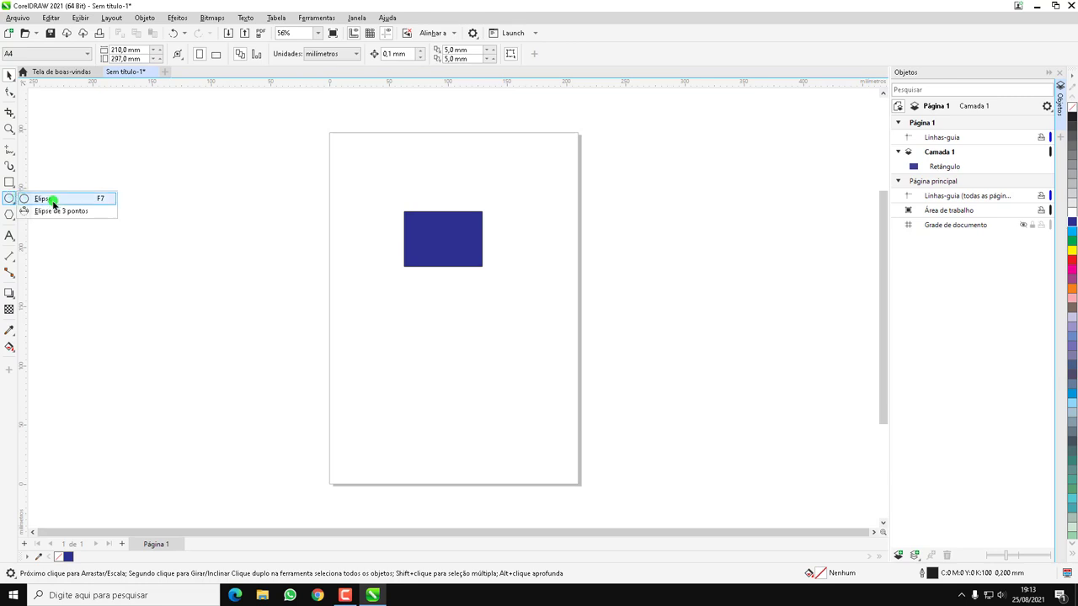
{"action": "left_click", "coordinate": [82, 204]}
{"action": "left_click_drag", "start_coordinate": [330, 262], "coordinate": [419, 348]}
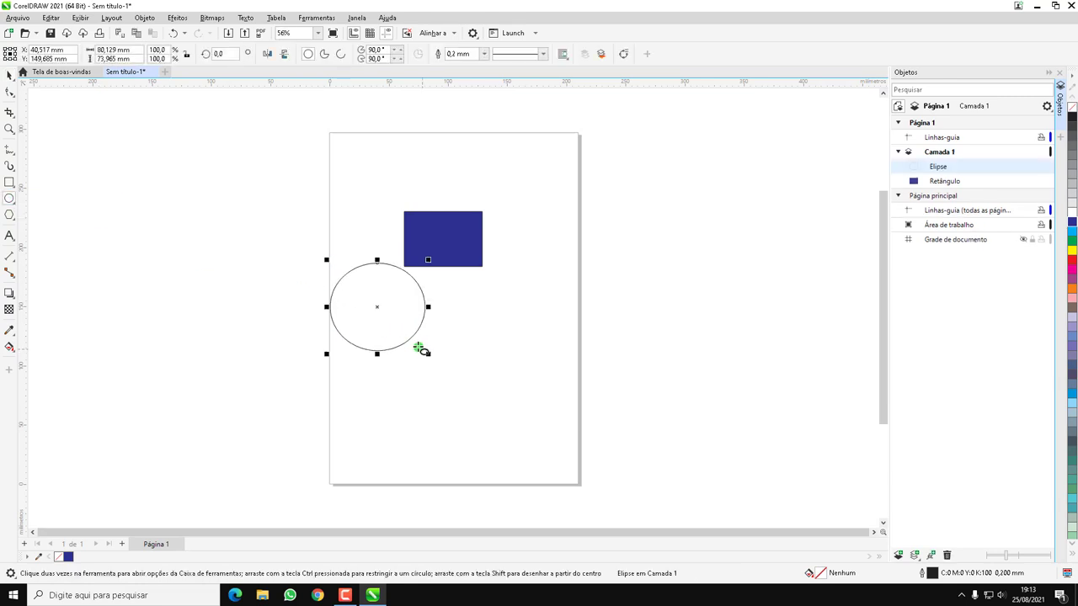
{"action": "left_click", "coordinate": [1072, 251]}
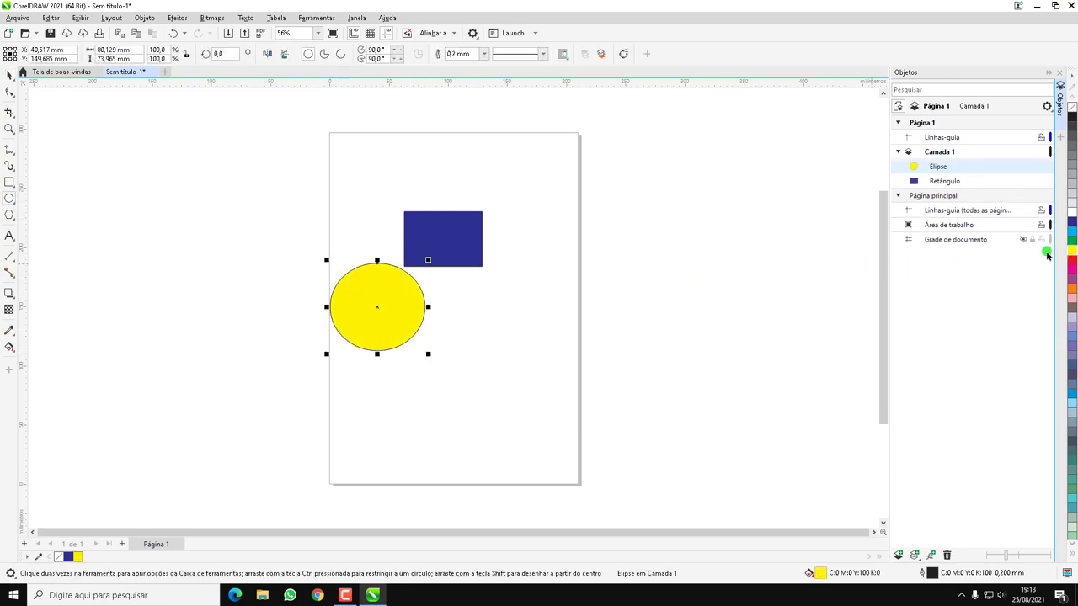
{"action": "left_click_drag", "start_coordinate": [383, 307], "coordinate": [402, 272]}
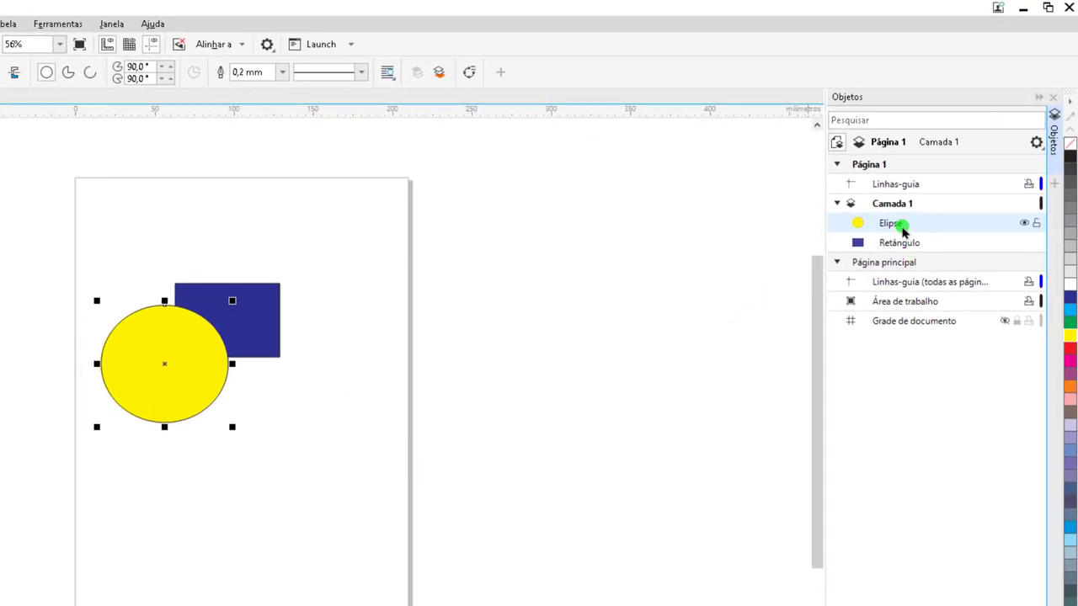
- Move the ellipse behind the rectangle in Camada 1's stacking order, and return it to the front
{"action": "left_click_drag", "start_coordinate": [899, 226], "coordinate": [910, 251]}
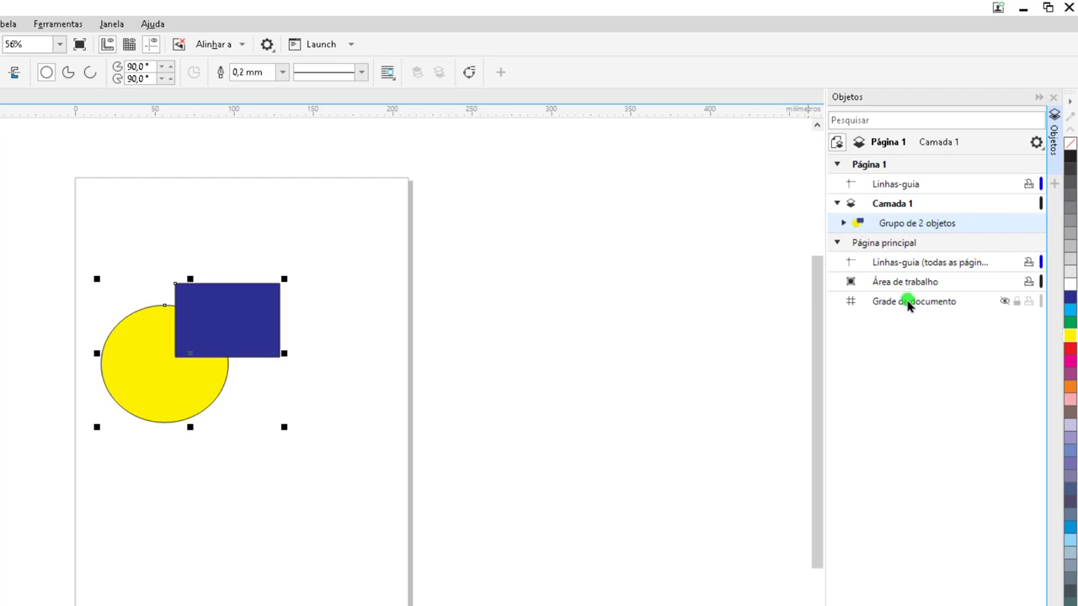
{"action": "key", "text": "ctrl+z"}
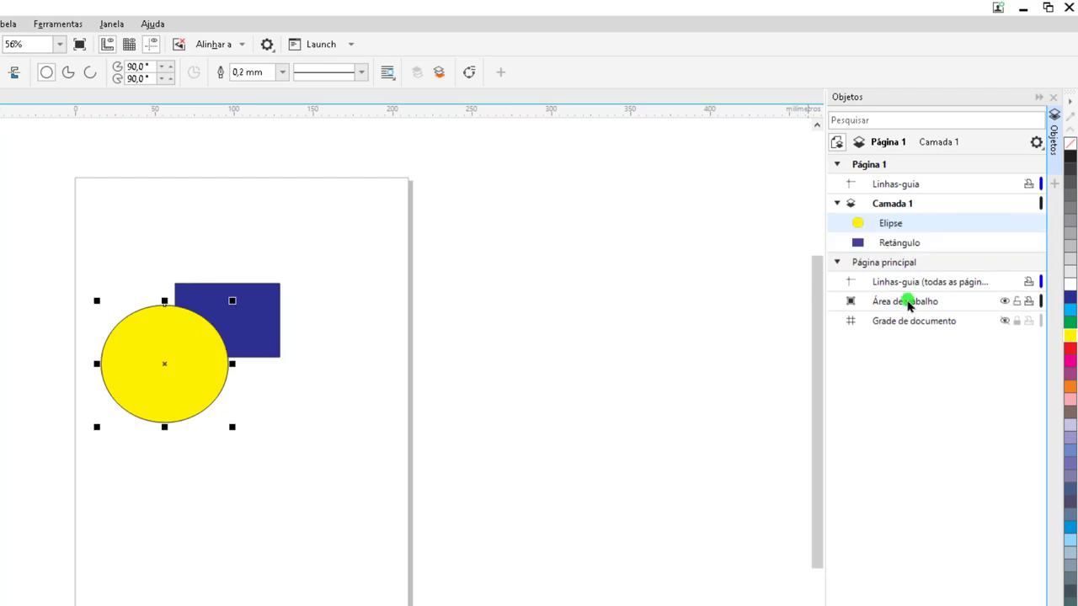
{"action": "left_click", "coordinate": [910, 241]}
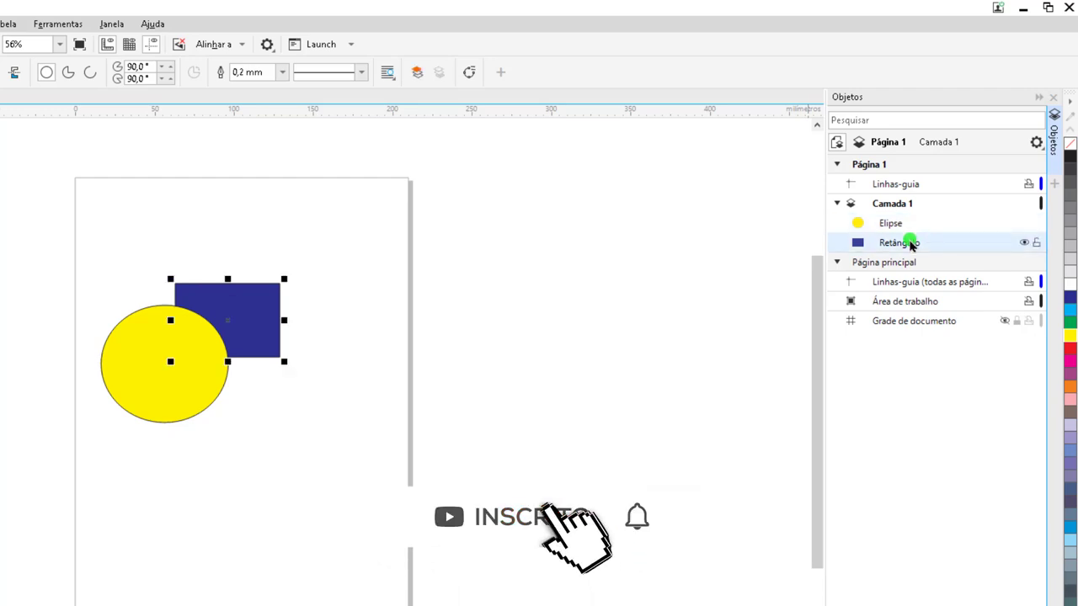
{"action": "left_click_drag", "start_coordinate": [915, 228], "coordinate": [929, 252]}
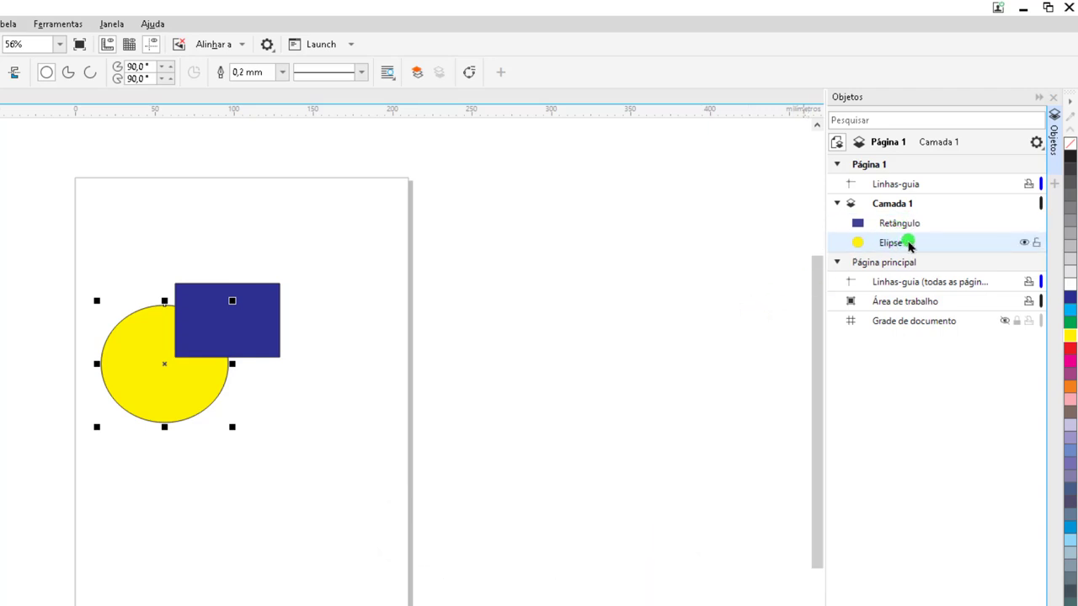
{"action": "left_click_drag", "start_coordinate": [908, 225], "coordinate": [906, 252]}
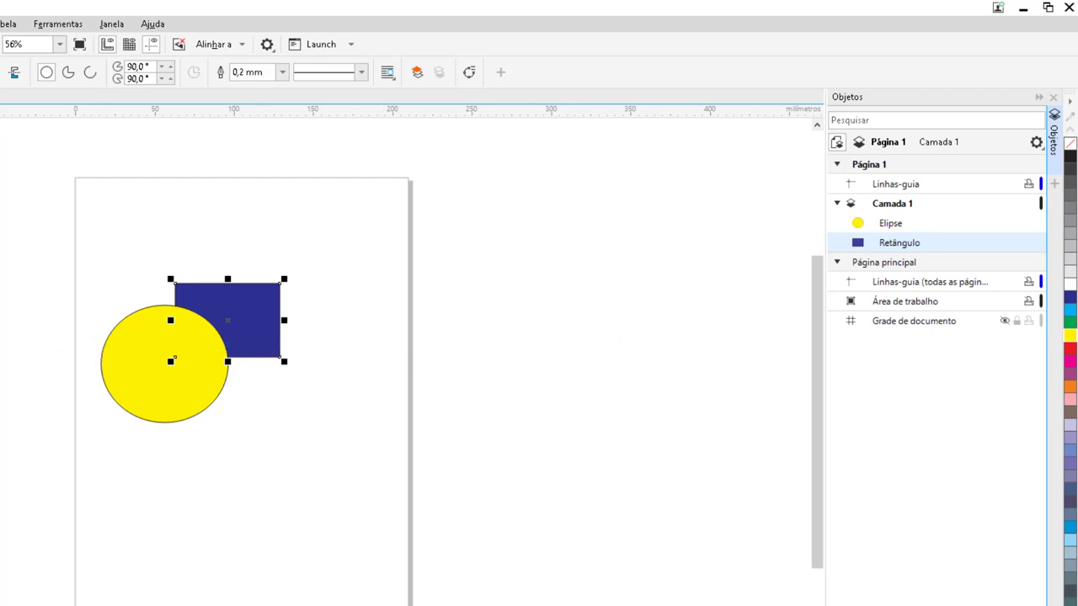
- Add the text "Texto" in Arial with a red fill and enlarge it to about 64 pt across the ellipse and rectangle
{"action": "key", "text": "F8"}
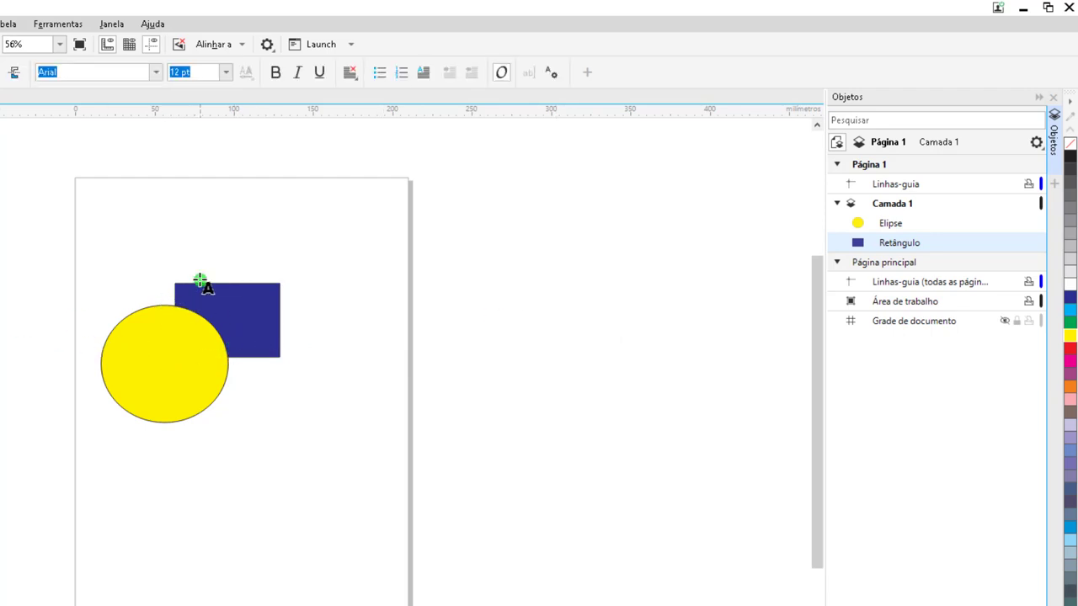
{"action": "left_click", "coordinate": [199, 280]}
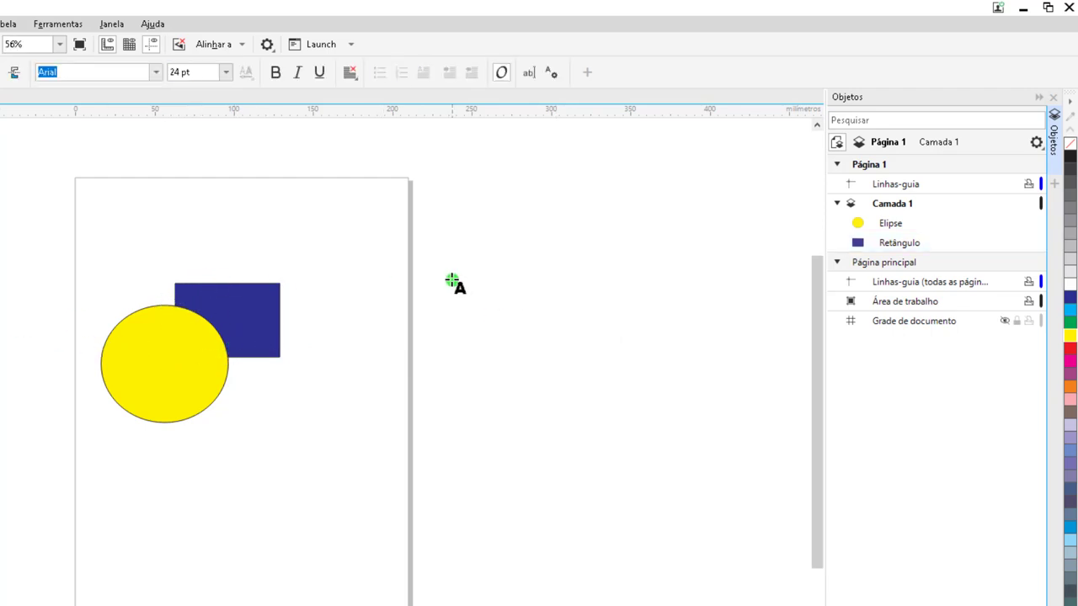
{"action": "type", "text": "Texto"}
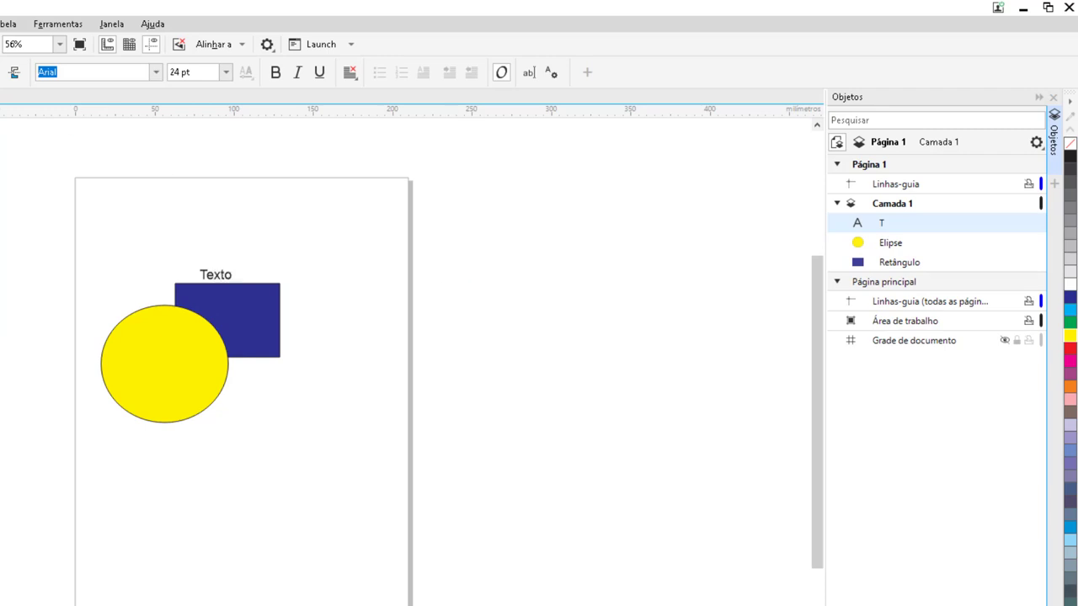
{"action": "key", "text": "Escape"}
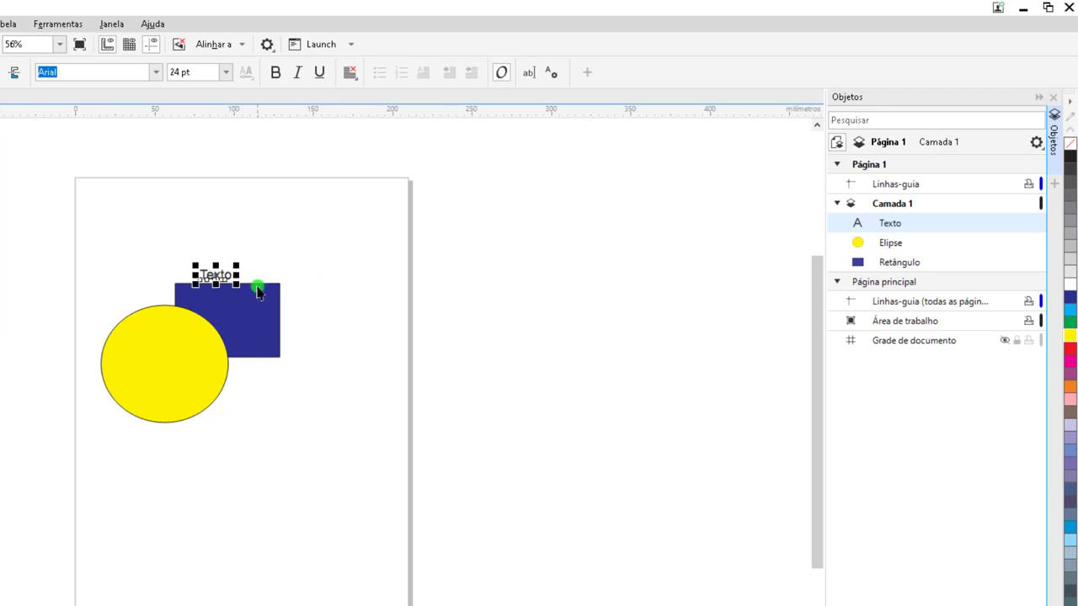
{"action": "left_click", "coordinate": [1071, 348]}
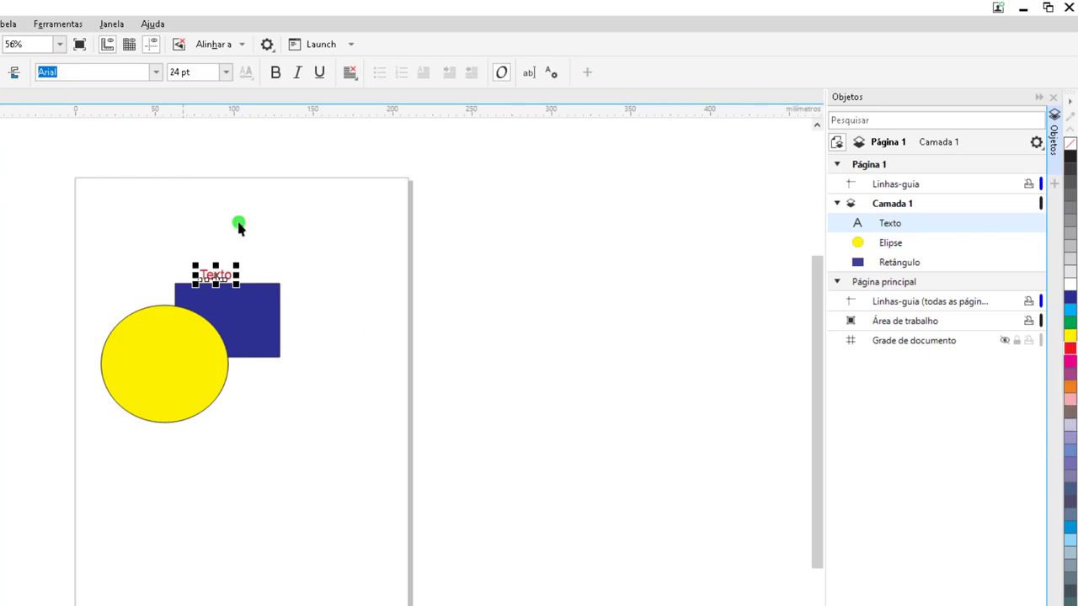
{"action": "left_click_drag", "start_coordinate": [237, 285], "coordinate": [186, 301]}
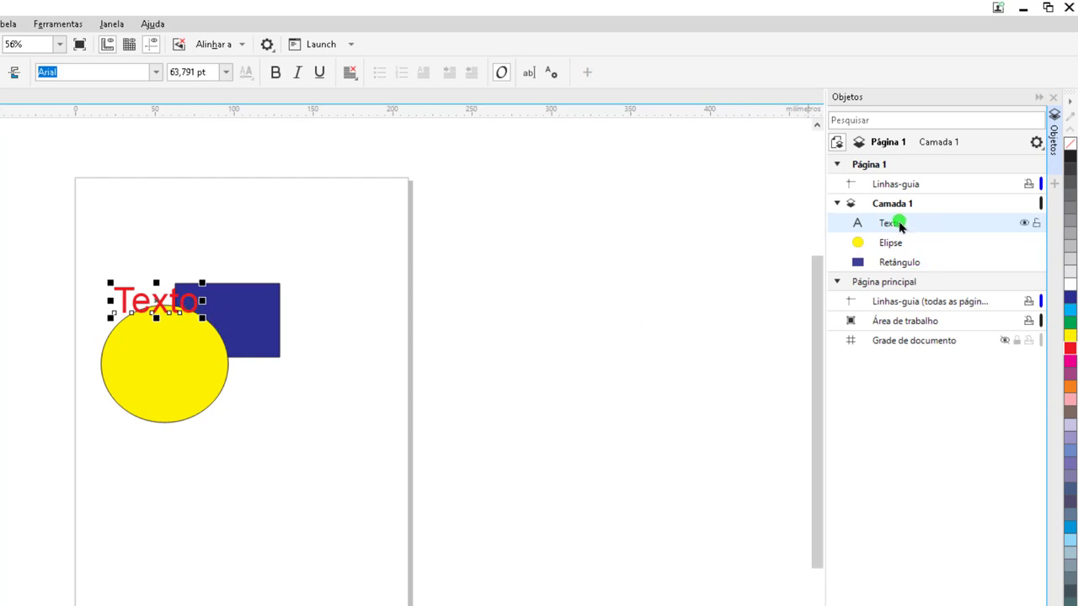
- Move the text between the ellipse and the rectangle in Camada 1's stacking order and clear the selection
{"action": "left_click_drag", "start_coordinate": [899, 226], "coordinate": [905, 254]}
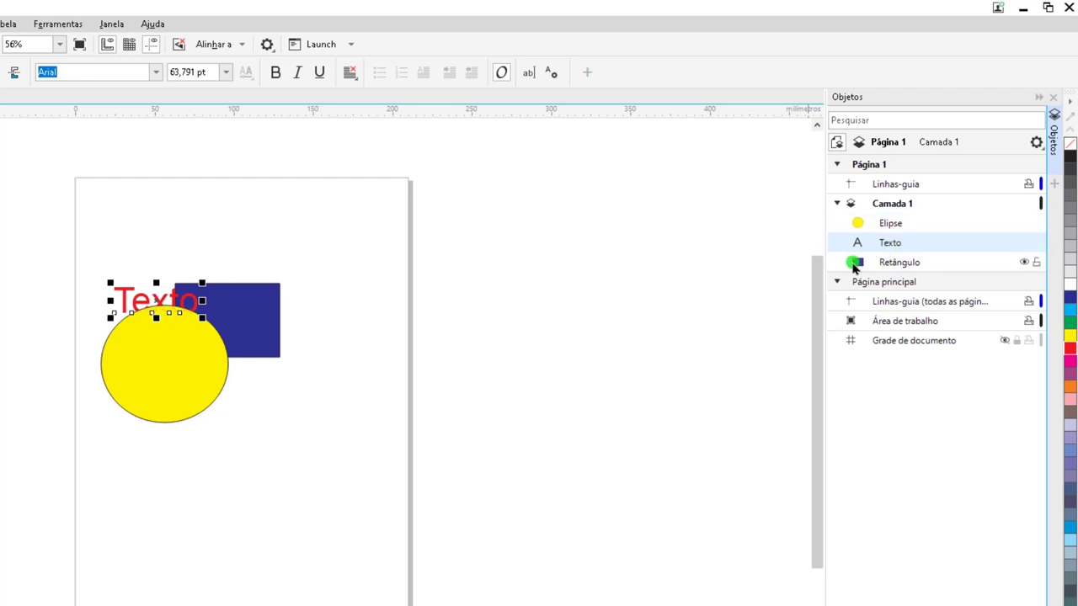
{"action": "left_click", "coordinate": [419, 280]}
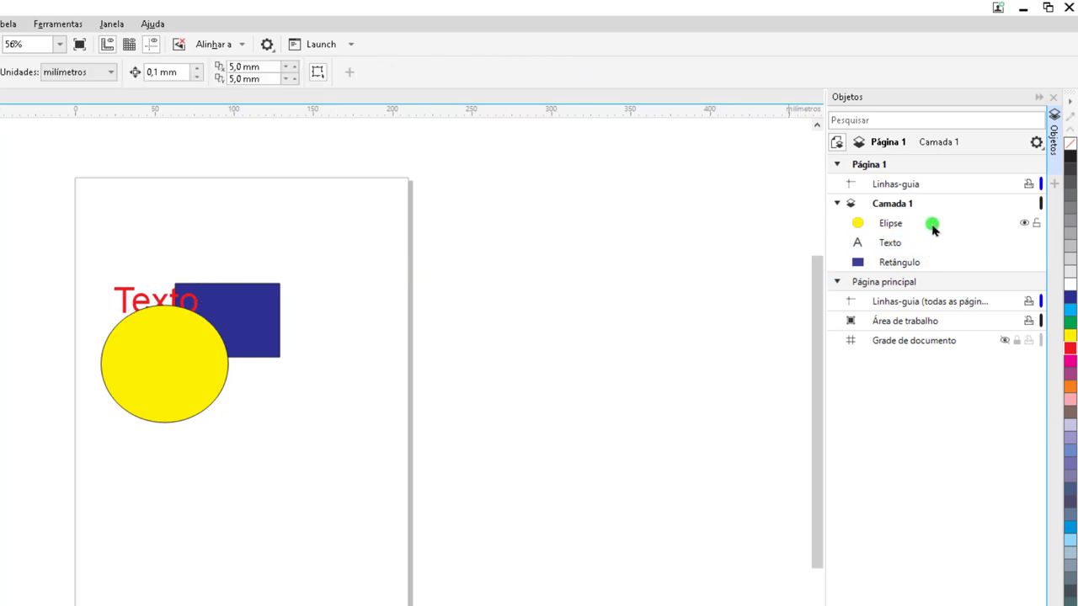
- Close the Objects docker and reopen it from the list of available dockers
{"action": "left_click", "coordinate": [1051, 99]}
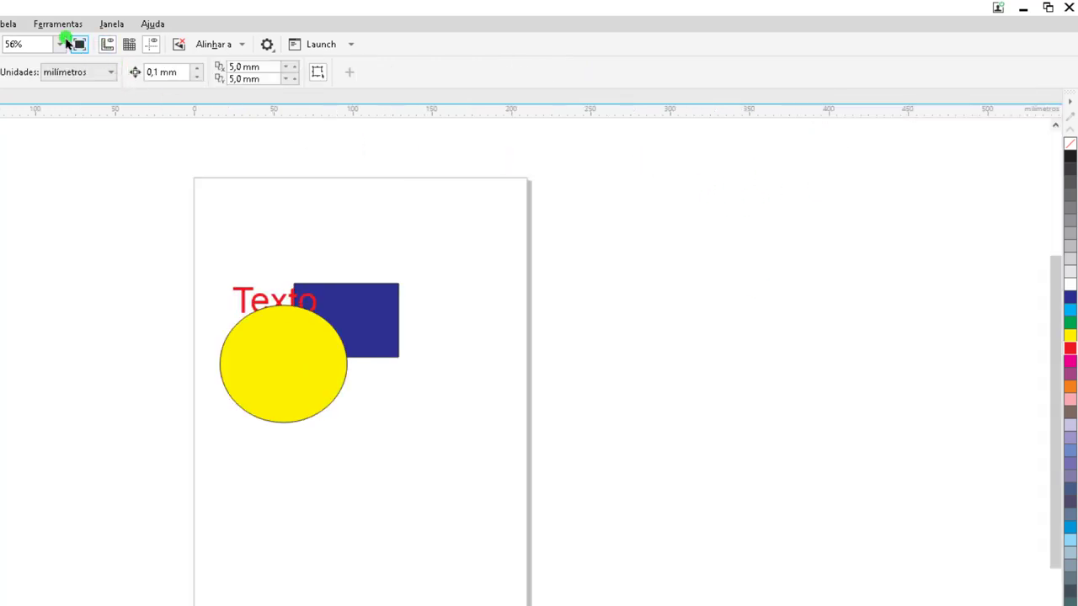
{"action": "left_click", "coordinate": [55, 24]}
{"action": "left_click", "coordinate": [111, 23]}
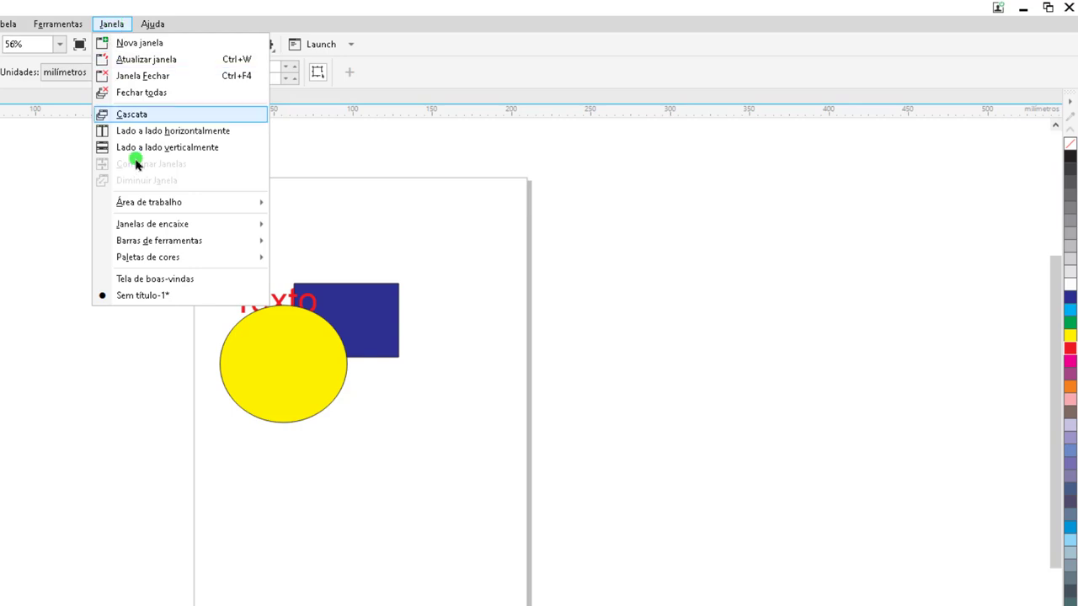
{"action": "mouse_move", "coordinate": [175, 226]}
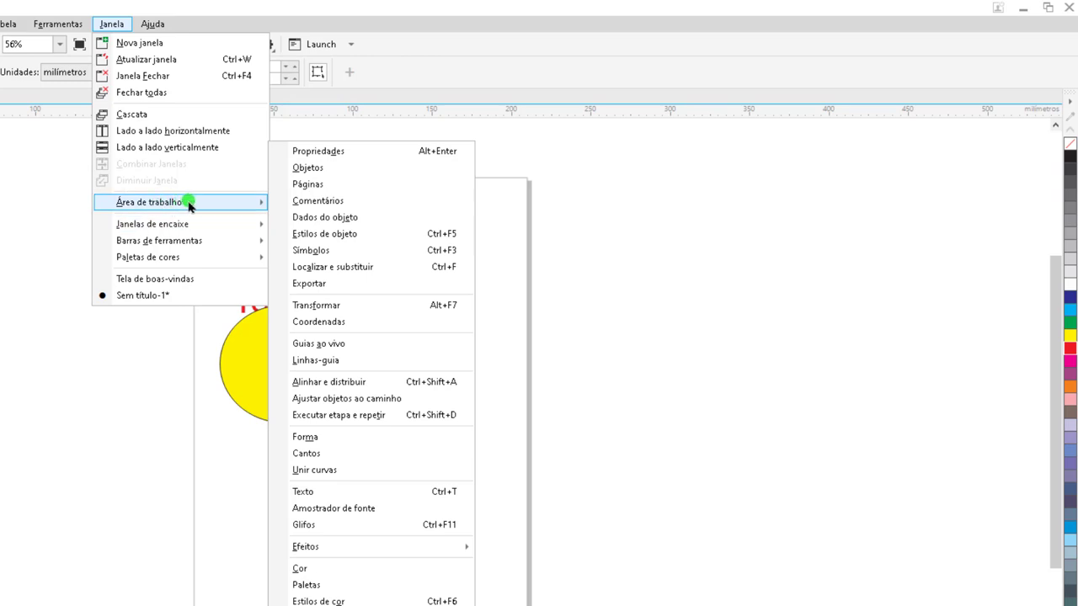
{"action": "mouse_move", "coordinate": [188, 202]}
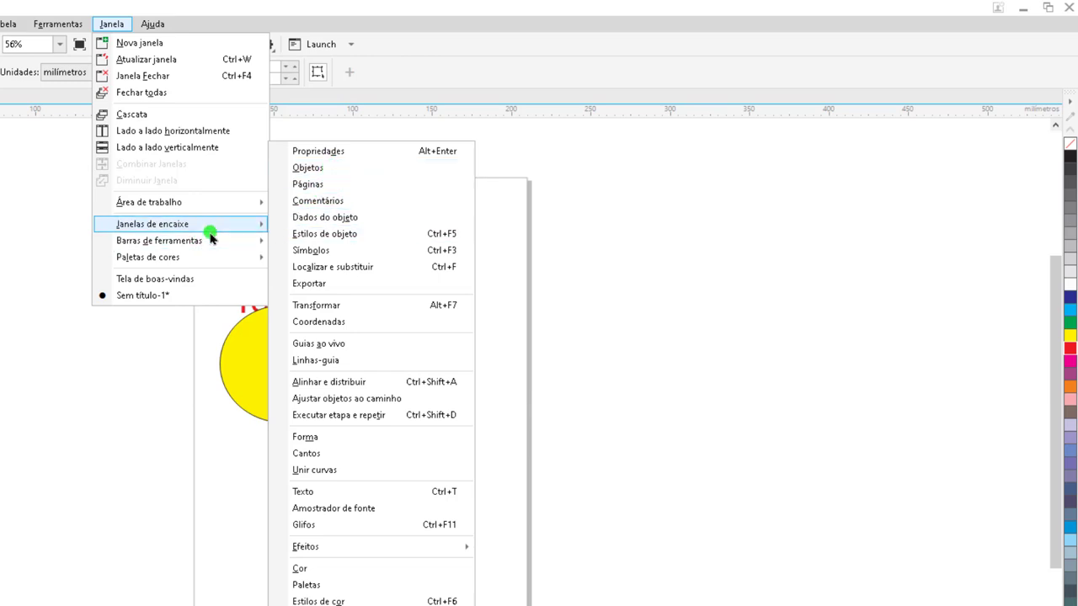
{"action": "left_click", "coordinate": [312, 168]}
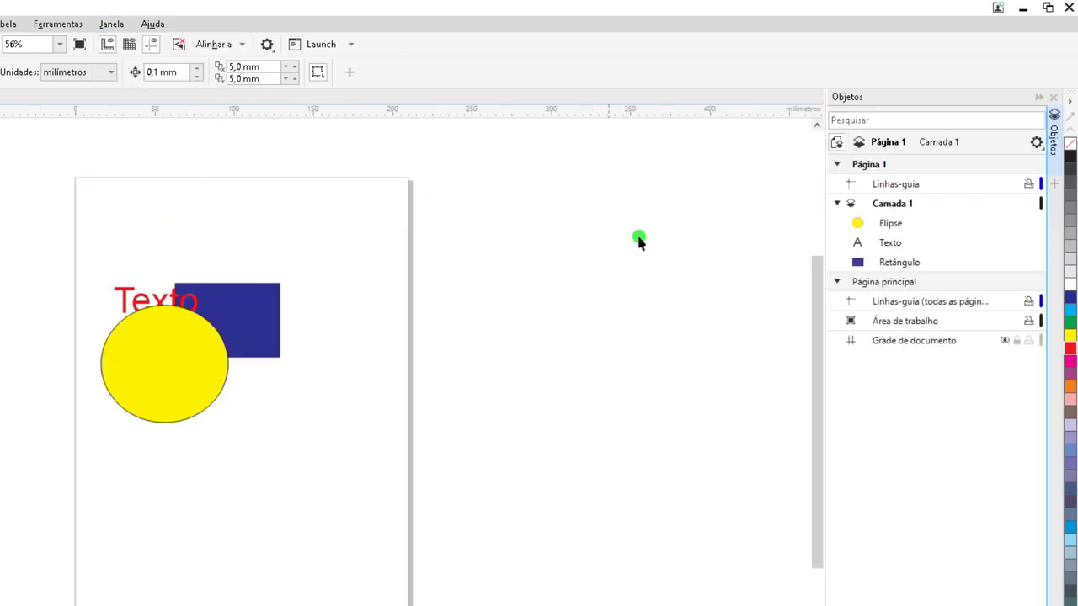